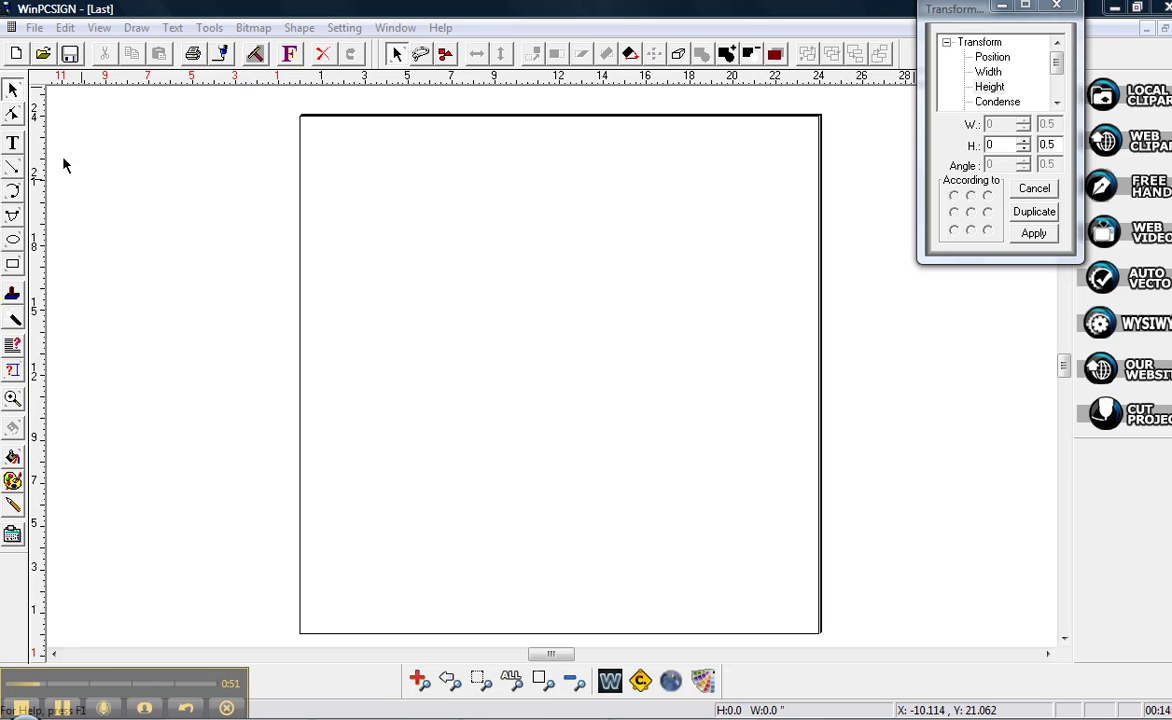
Write Love in Edwardian Script ITC, then delete the misspelled first attempt.
{"action": "left_click", "coordinate": [12, 143]}
{"action": "left_click", "coordinate": [335, 162]}
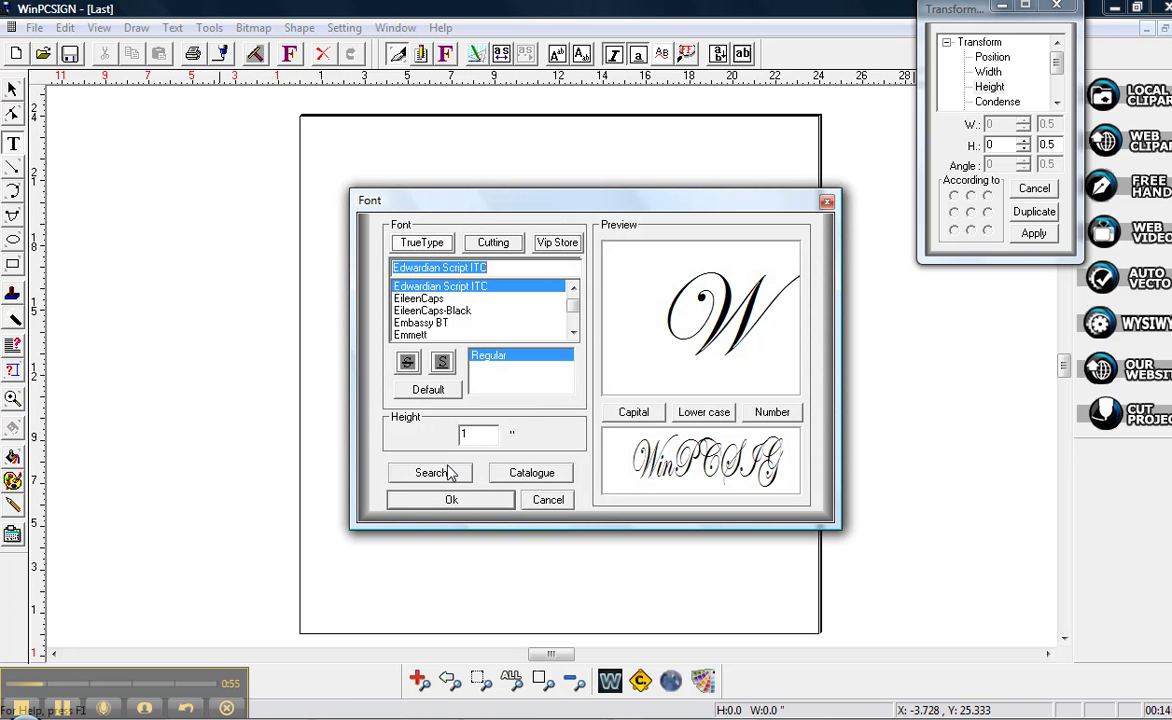
{"action": "left_click", "coordinate": [451, 500]}
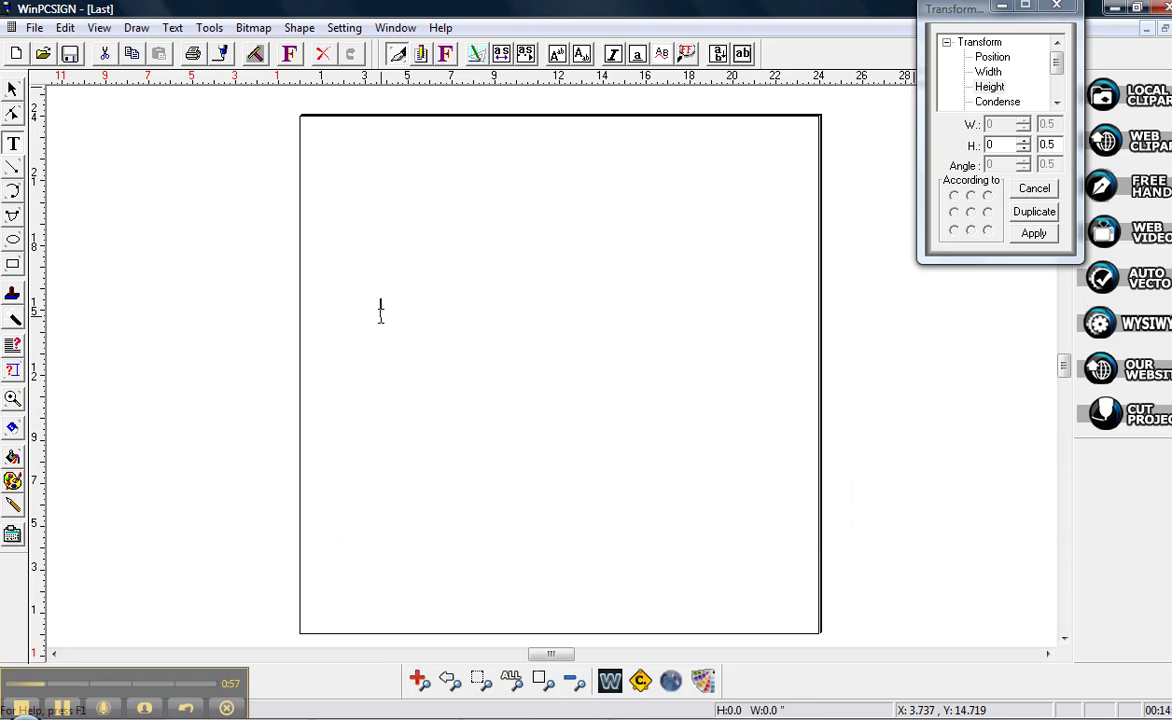
{"action": "type", "text": "Love"}
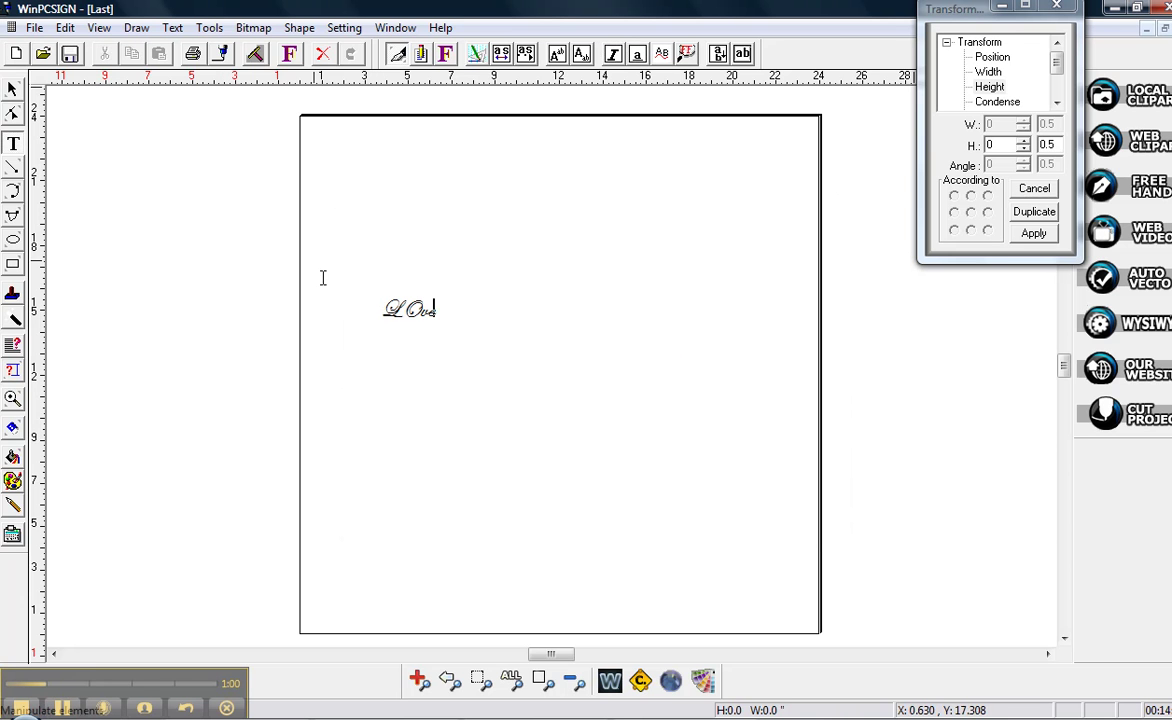
{"action": "left_click", "coordinate": [12, 88]}
{"action": "left_click_drag", "start_coordinate": [275, 258], "coordinate": [495, 336]}
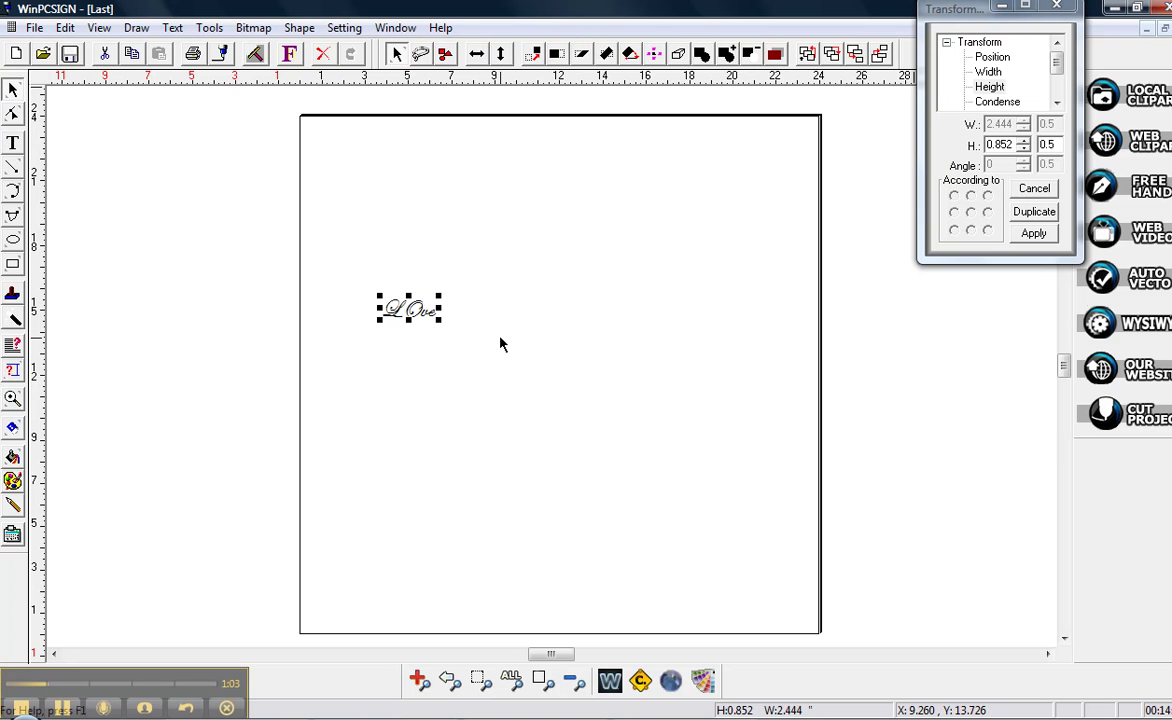
{"action": "key", "text": "Delete"}
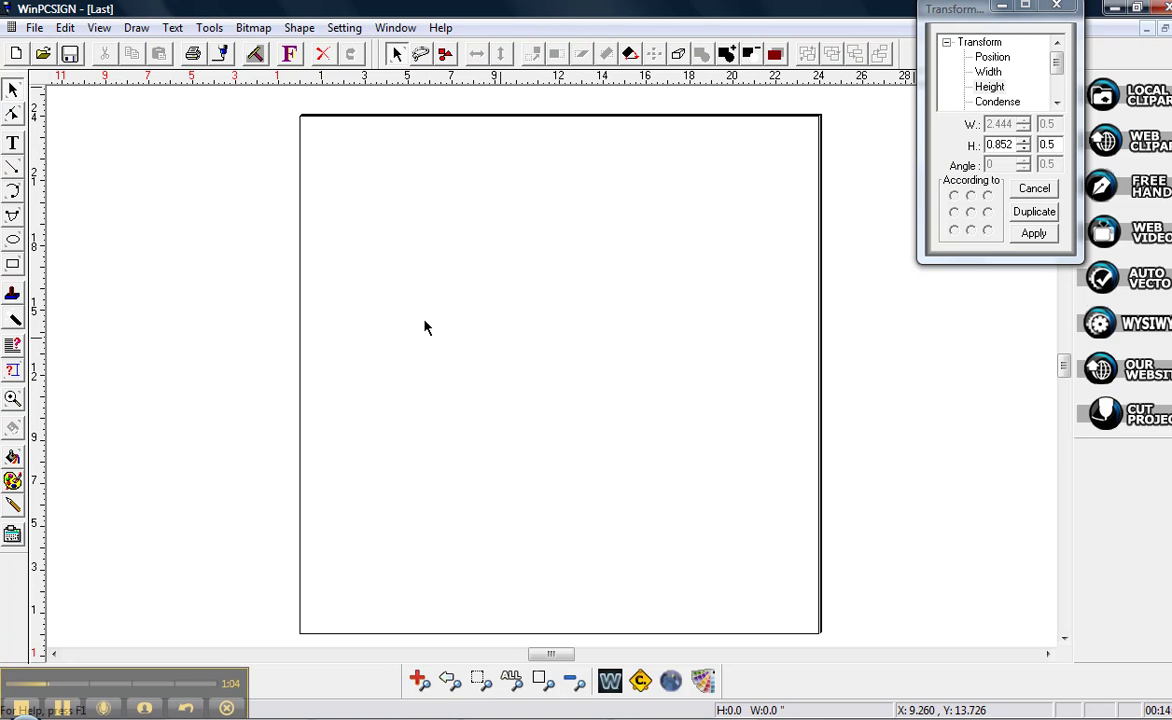
Retype Love in Edwardian Script ITC on the page.
{"action": "left_click", "coordinate": [12, 143]}
{"action": "left_click", "coordinate": [289, 54]}
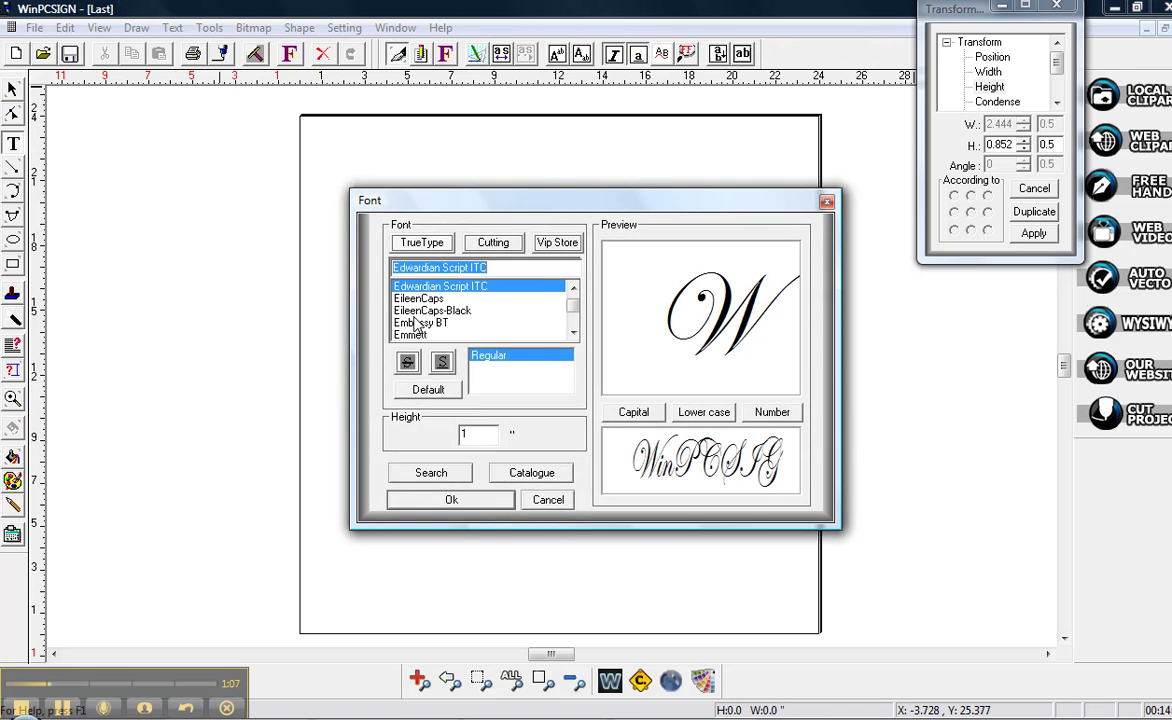
{"action": "key", "text": "Return"}
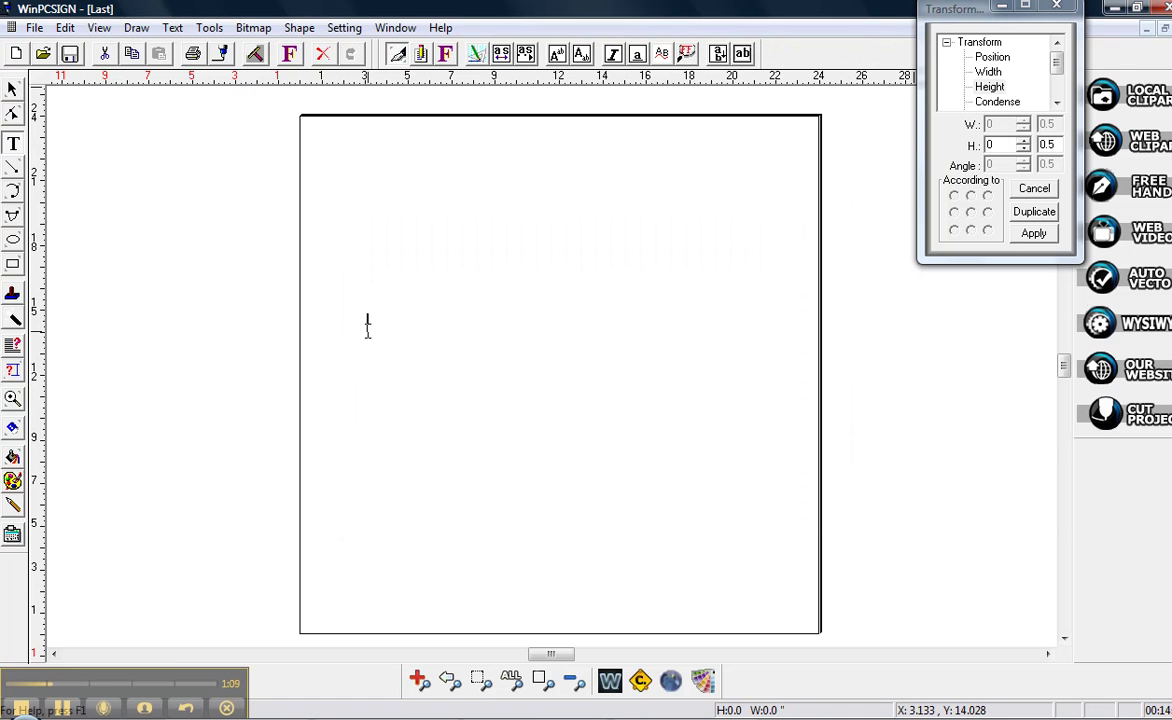
{"action": "left_click", "coordinate": [367, 331]}
{"action": "type", "text": "Love"}
{"action": "left_click", "coordinate": [12, 88]}
Enlarge the Love text about threefold to roughly 6.66 by 3.06.
{"action": "left_click", "coordinate": [386, 331]}
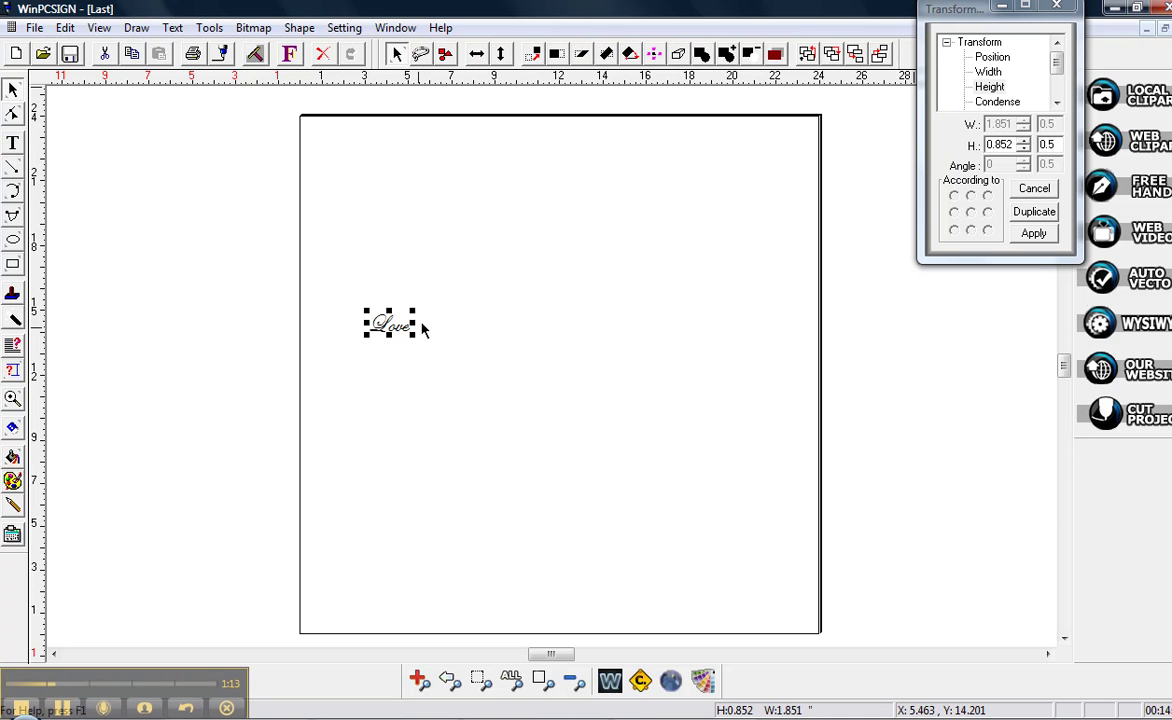
{"action": "left_click_drag", "start_coordinate": [430, 311], "coordinate": [512, 264]}
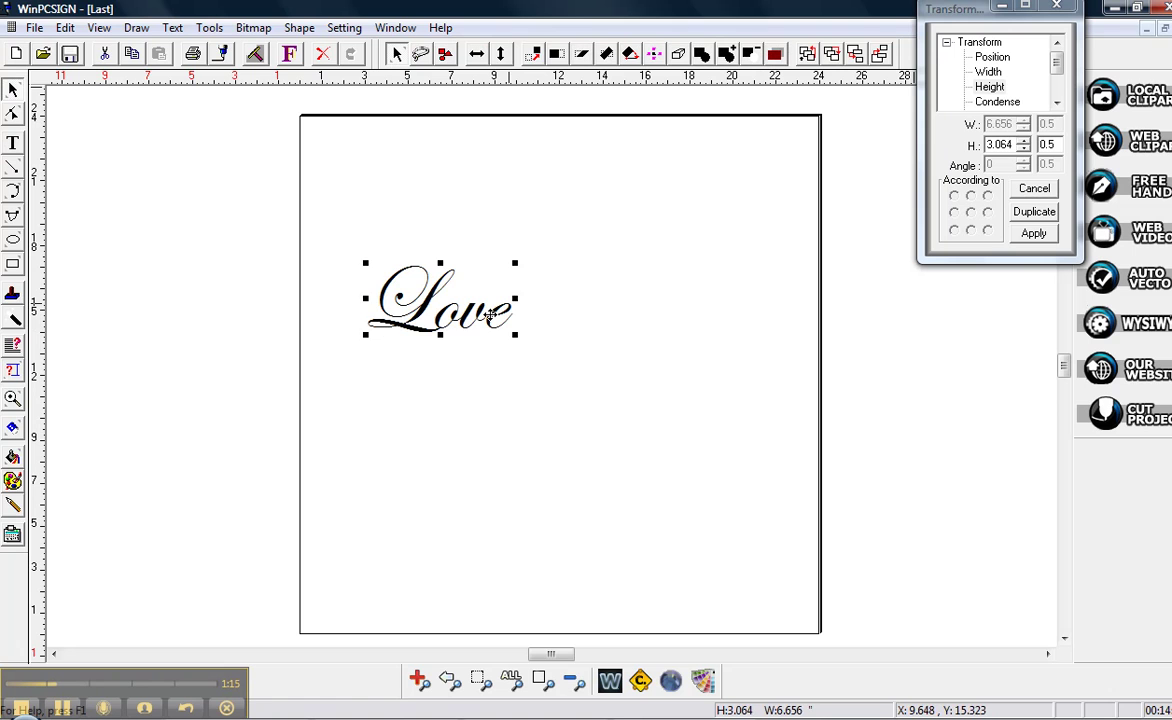
{"action": "left_click", "coordinate": [275, 256]}
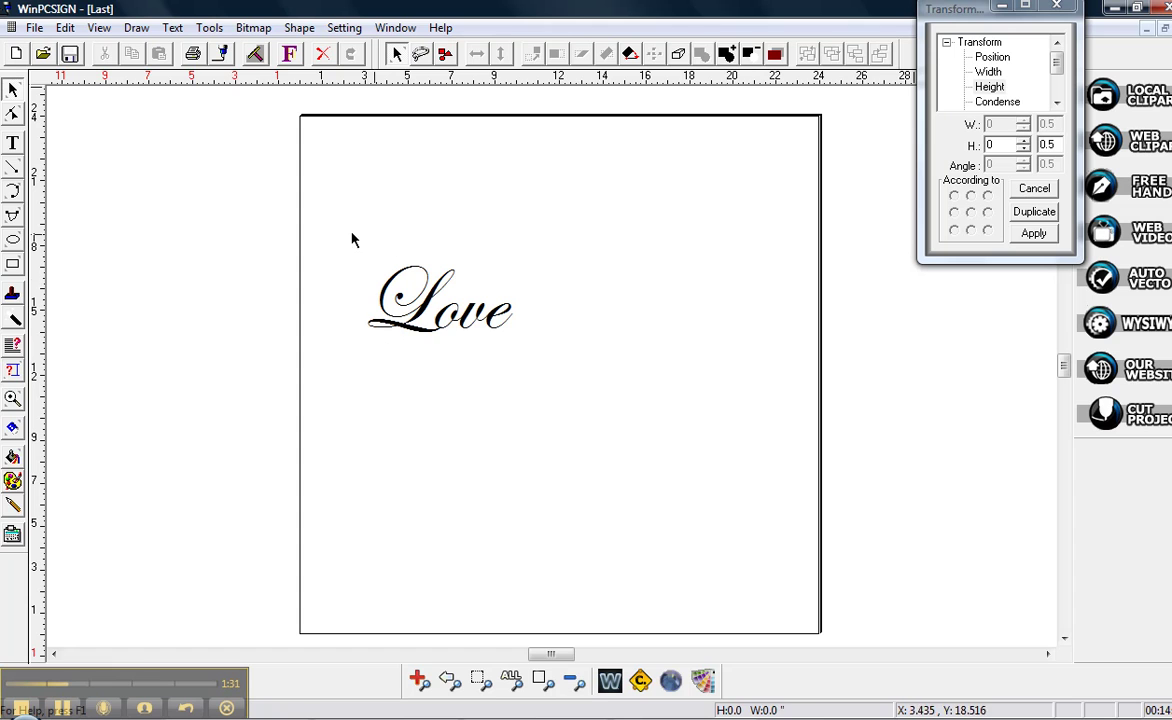
Drag a selection box around the Love text.
{"action": "left_click_drag", "start_coordinate": [345, 236], "coordinate": [558, 397]}
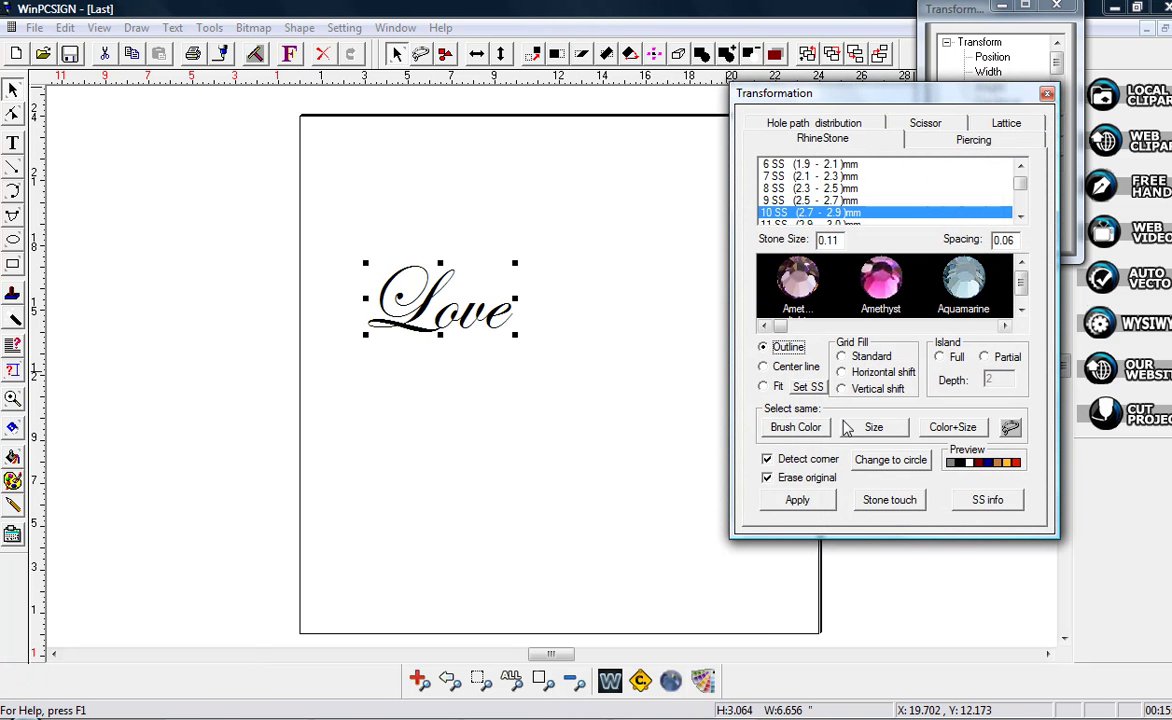
Use Fit mode with 9 SS, 14 SS and 19 SS stones and convert Love.
{"action": "left_click", "coordinate": [765, 388]}
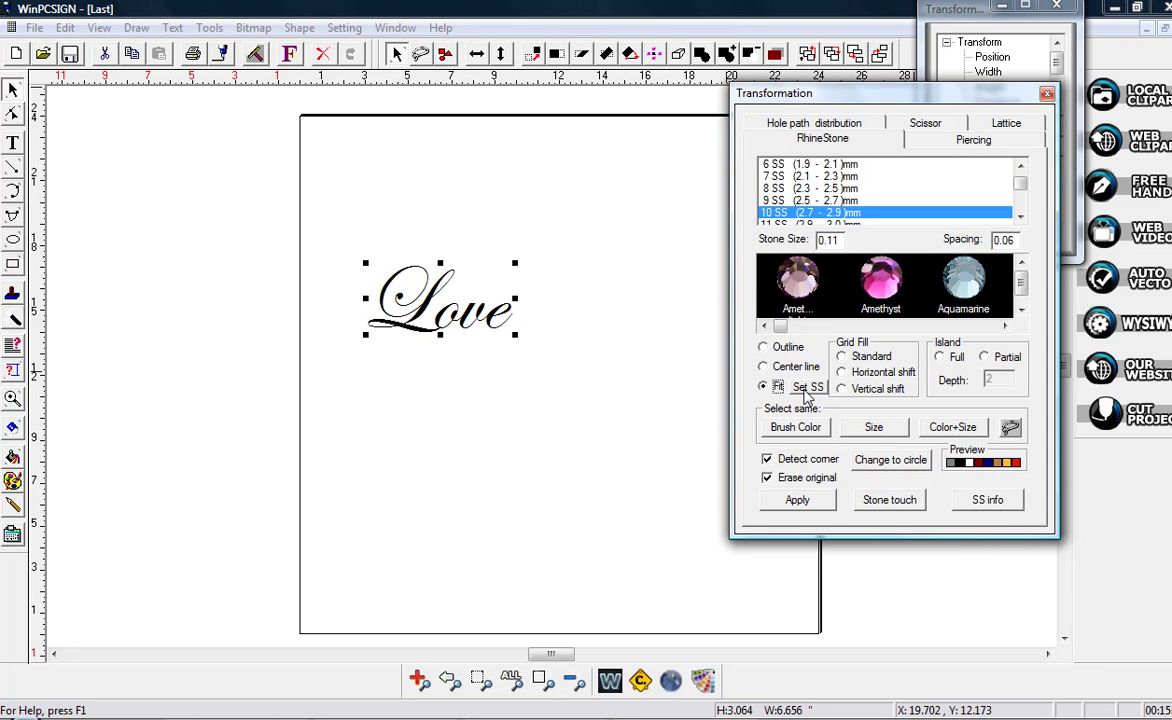
{"action": "left_click", "coordinate": [805, 390]}
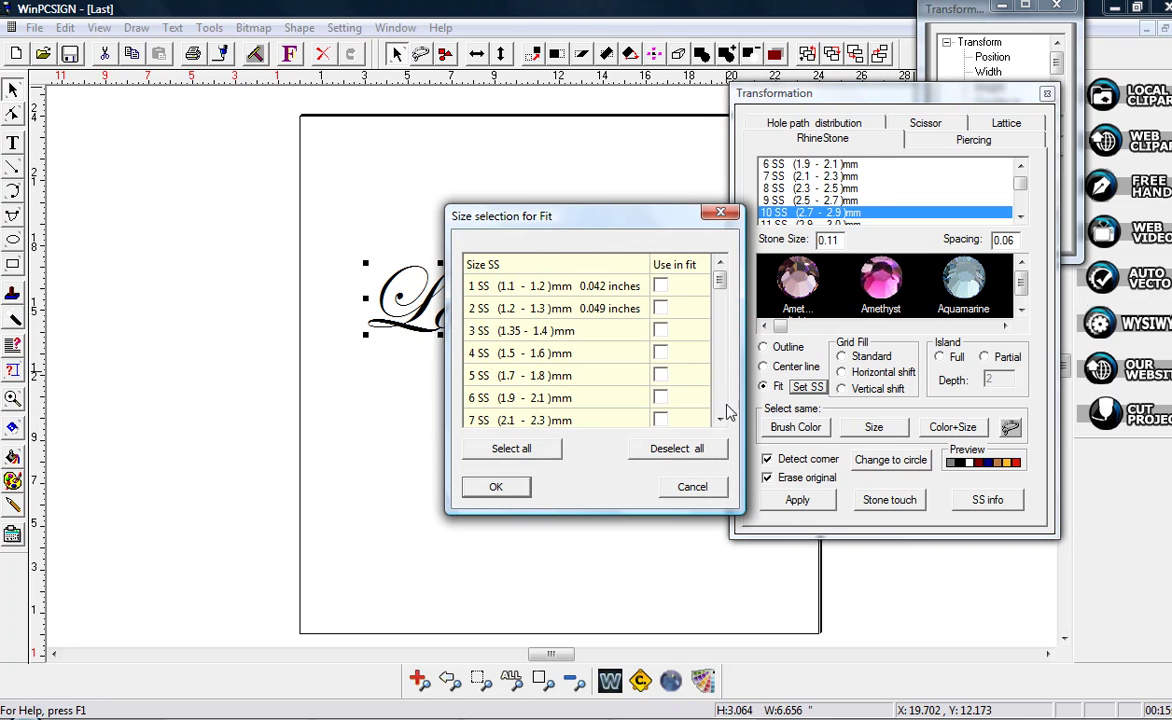
{"action": "scroll", "coordinate": [720, 412], "scroll_direction": "down", "scroll_amount": 2}
{"action": "left_click", "coordinate": [660, 416]}
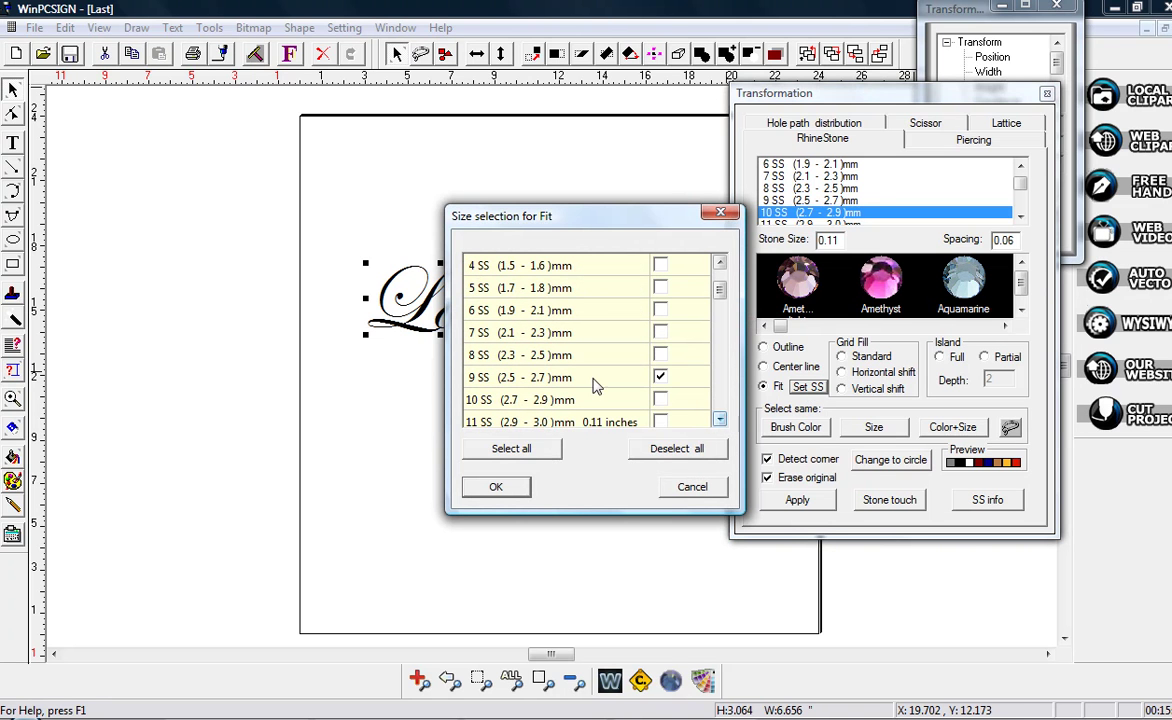
{"action": "left_click", "coordinate": [721, 422]}
{"action": "left_click", "coordinate": [721, 422]}
{"action": "left_click", "coordinate": [660, 377]}
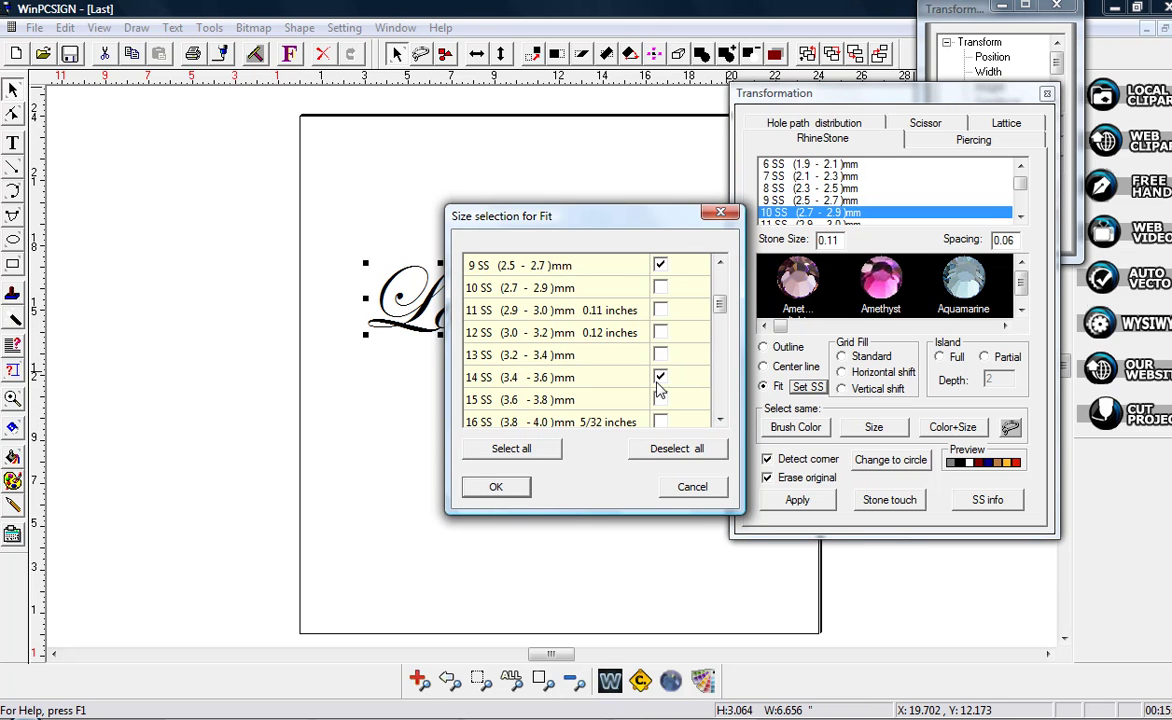
{"action": "left_click", "coordinate": [721, 419]}
{"action": "left_click", "coordinate": [721, 419]}
{"action": "left_click", "coordinate": [721, 419]}
{"action": "left_click", "coordinate": [721, 419]}
{"action": "left_click", "coordinate": [660, 399]}
{"action": "left_click", "coordinate": [721, 419]}
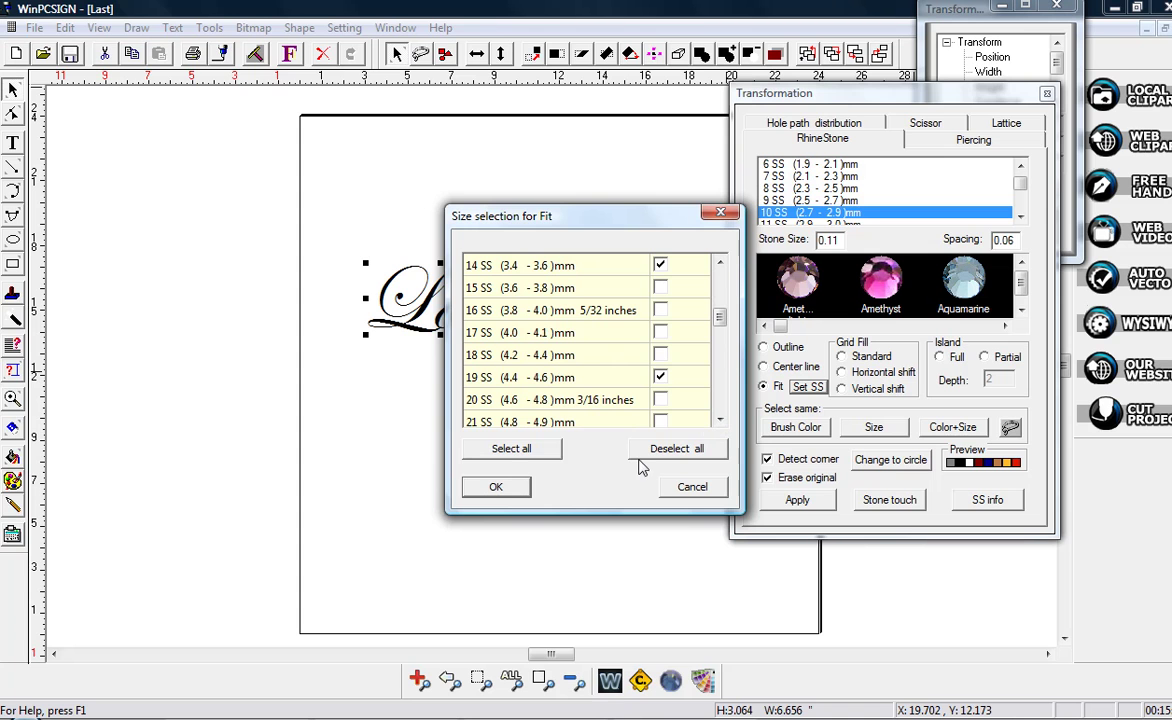
{"action": "left_click", "coordinate": [506, 488]}
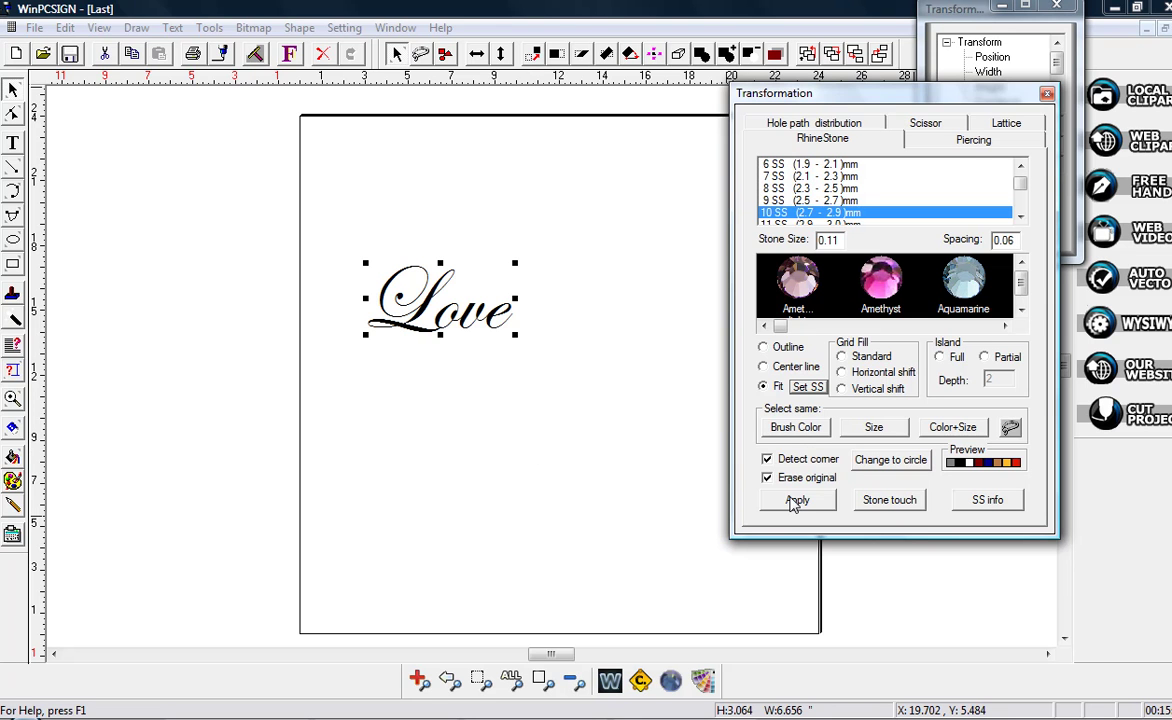
{"action": "left_click", "coordinate": [795, 500]}
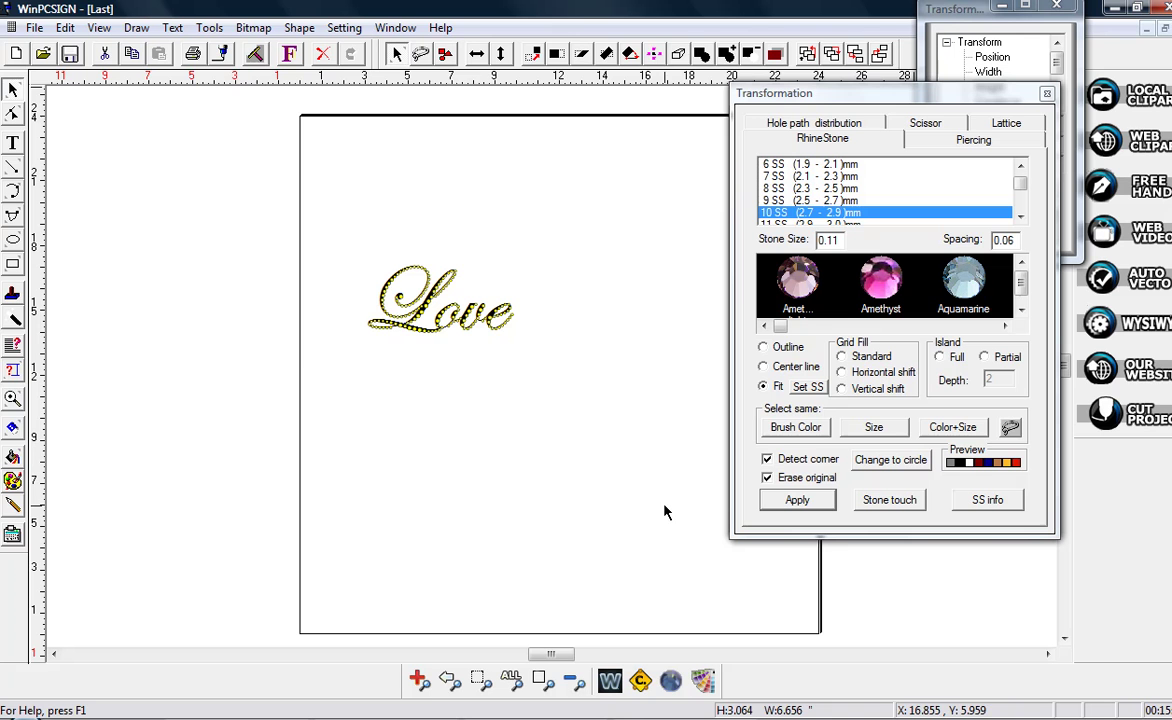
Zoom in on the yellow rhinestone Love, then return to the Select tool.
{"action": "left_click", "coordinate": [12, 398]}
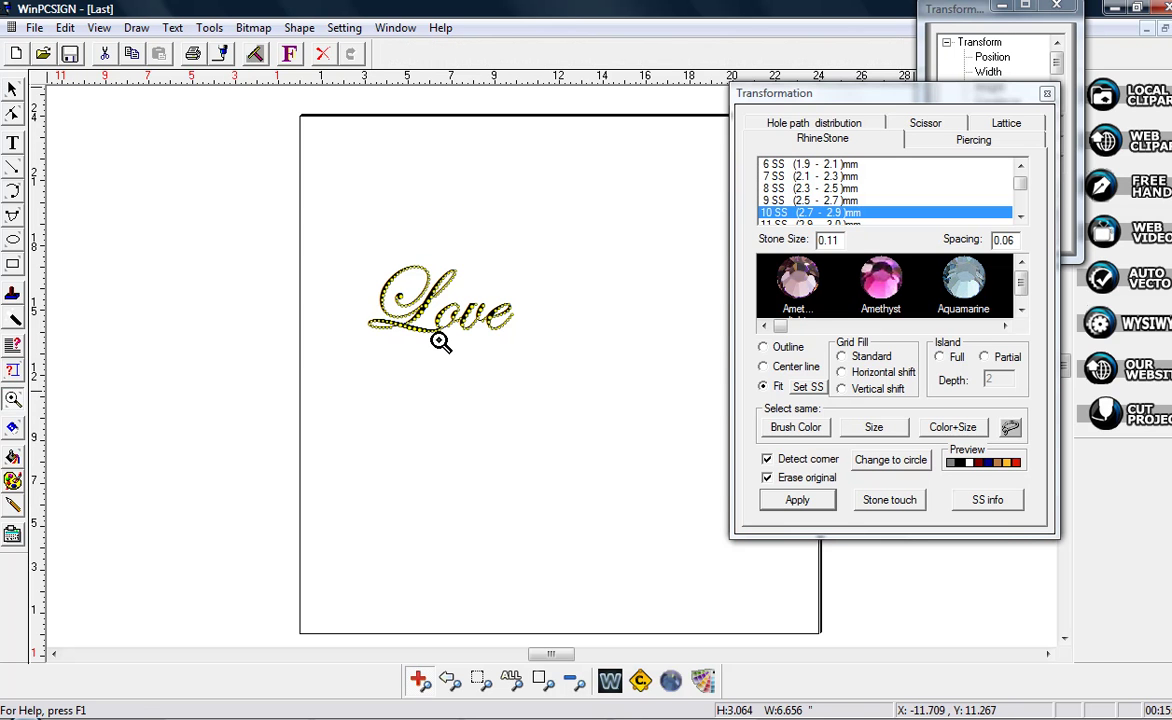
{"action": "left_click_drag", "start_coordinate": [369, 251], "coordinate": [515, 345]}
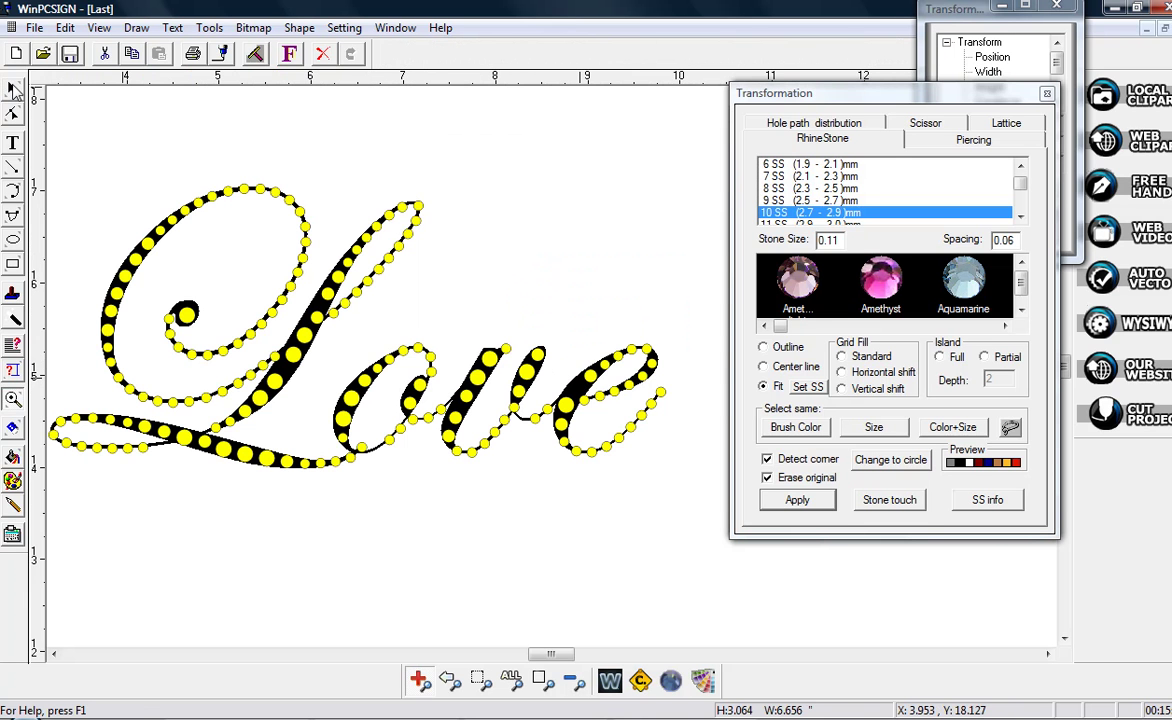
{"action": "left_click", "coordinate": [12, 88]}
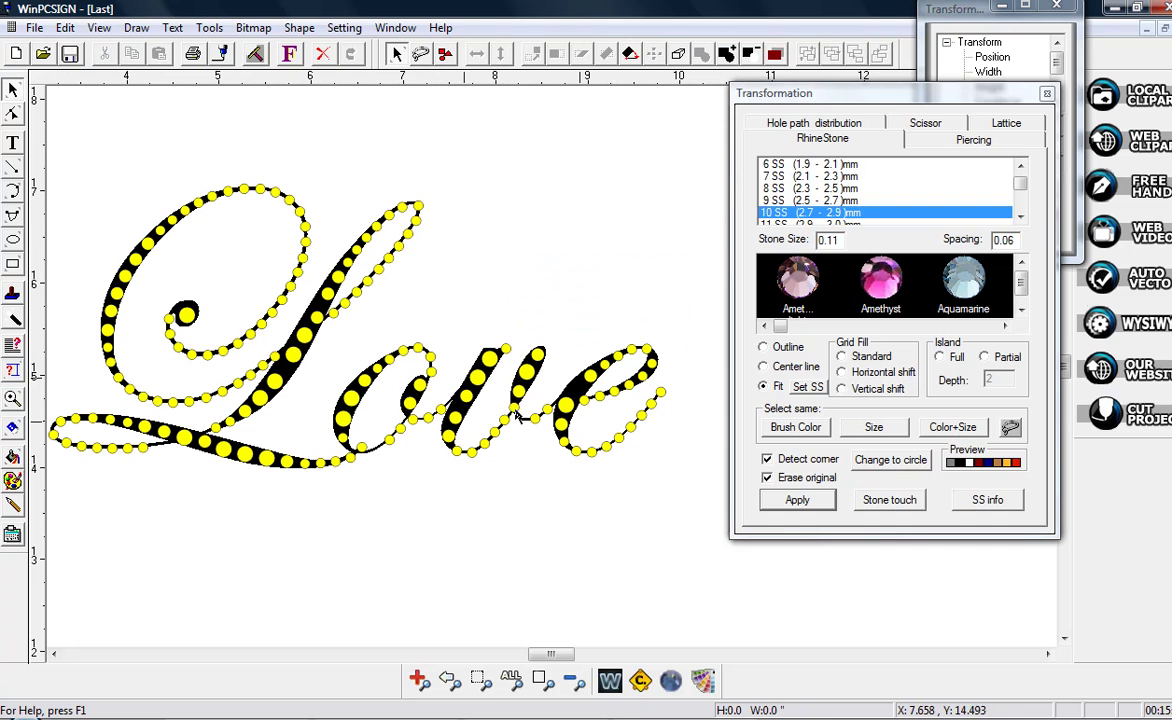
Duplicate a stone, then drag the original black Love text below the rhinestones.
{"action": "right_click", "coordinate": [592, 383]}
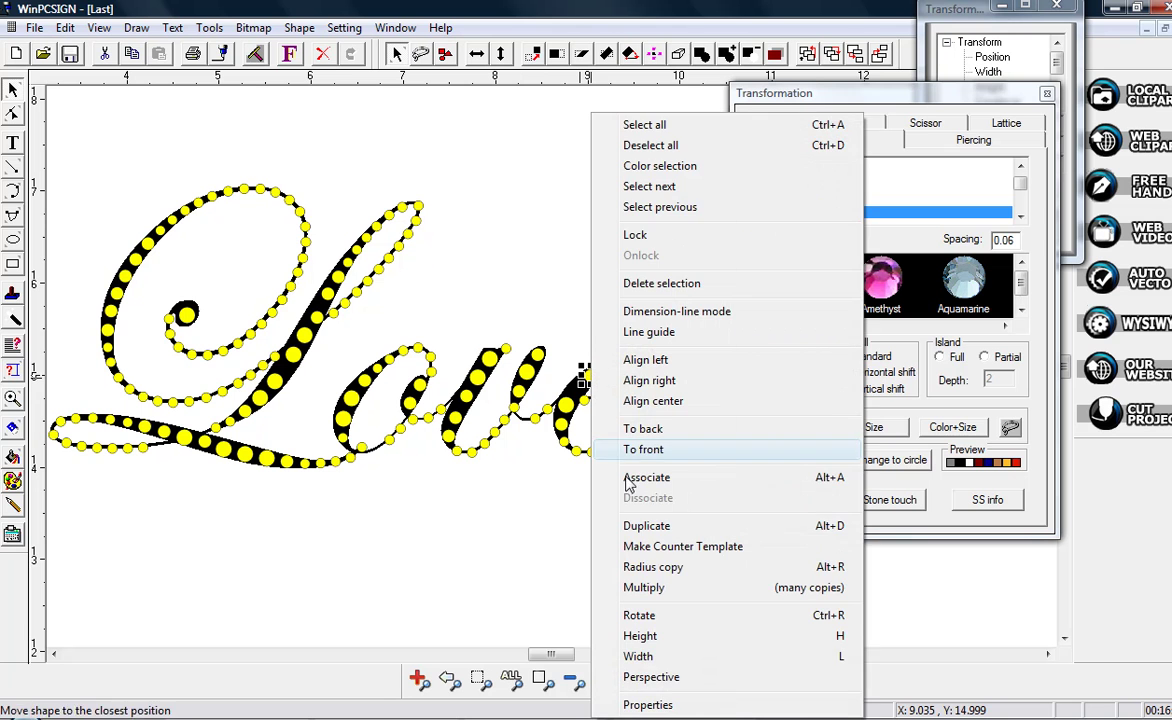
{"action": "left_click", "coordinate": [646, 527]}
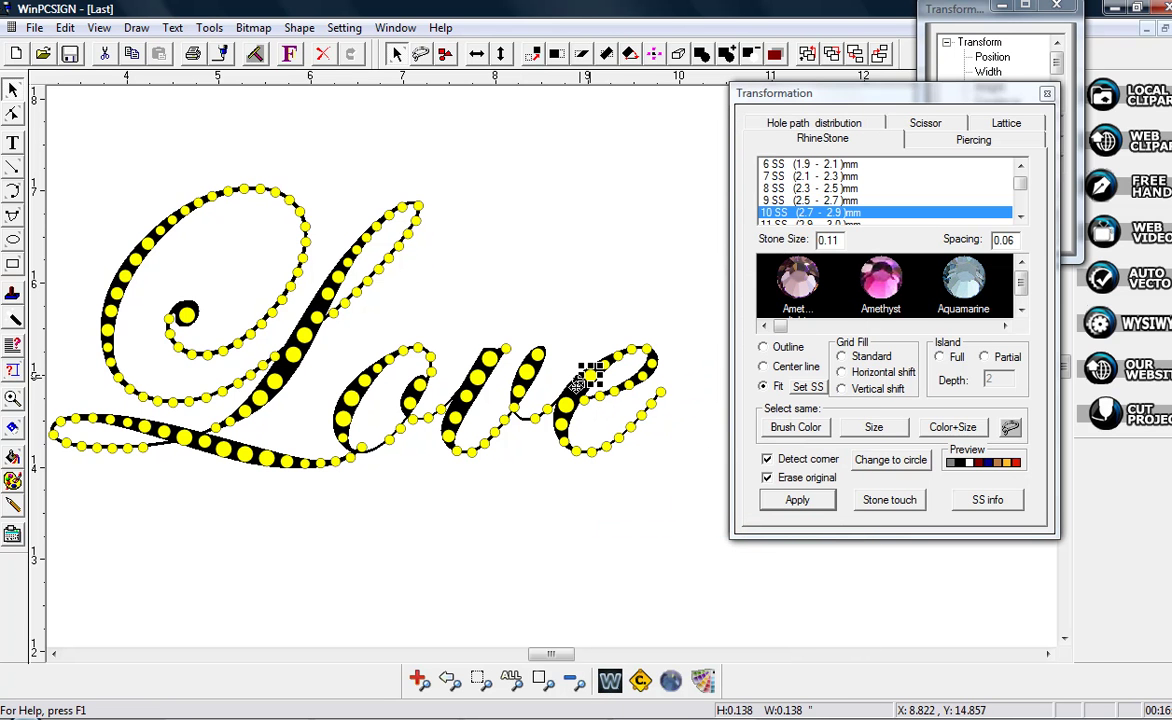
{"action": "left_click", "coordinate": [640, 530]}
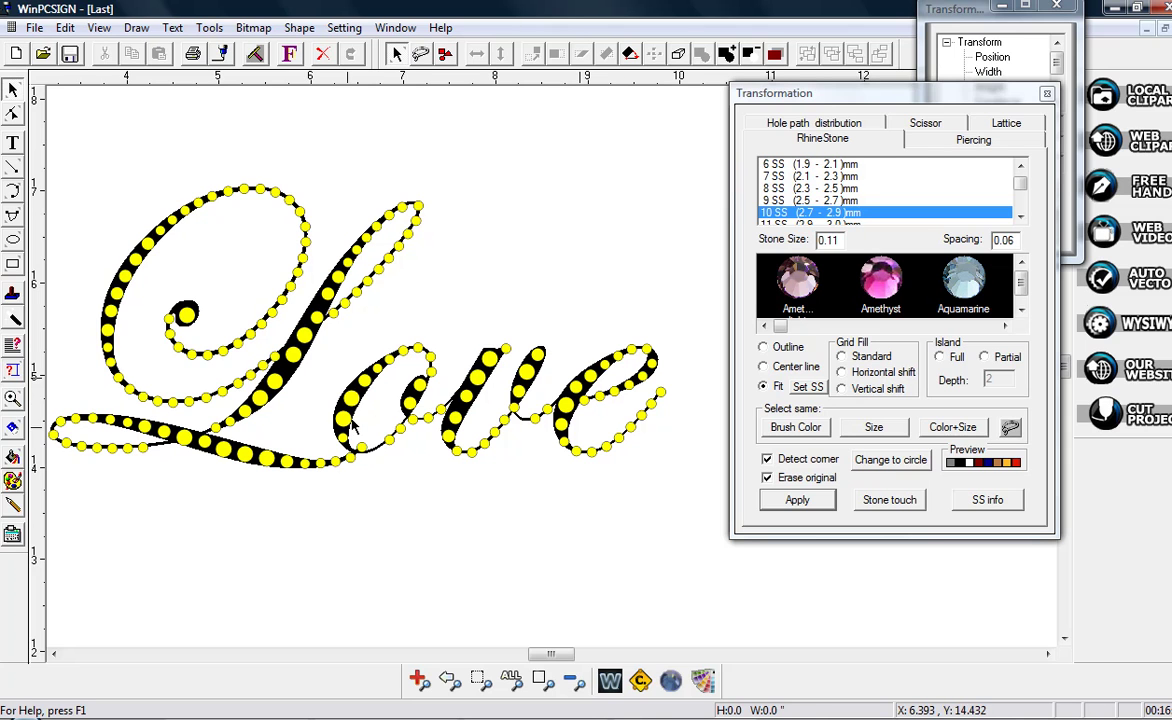
{"action": "left_click", "coordinate": [272, 345]}
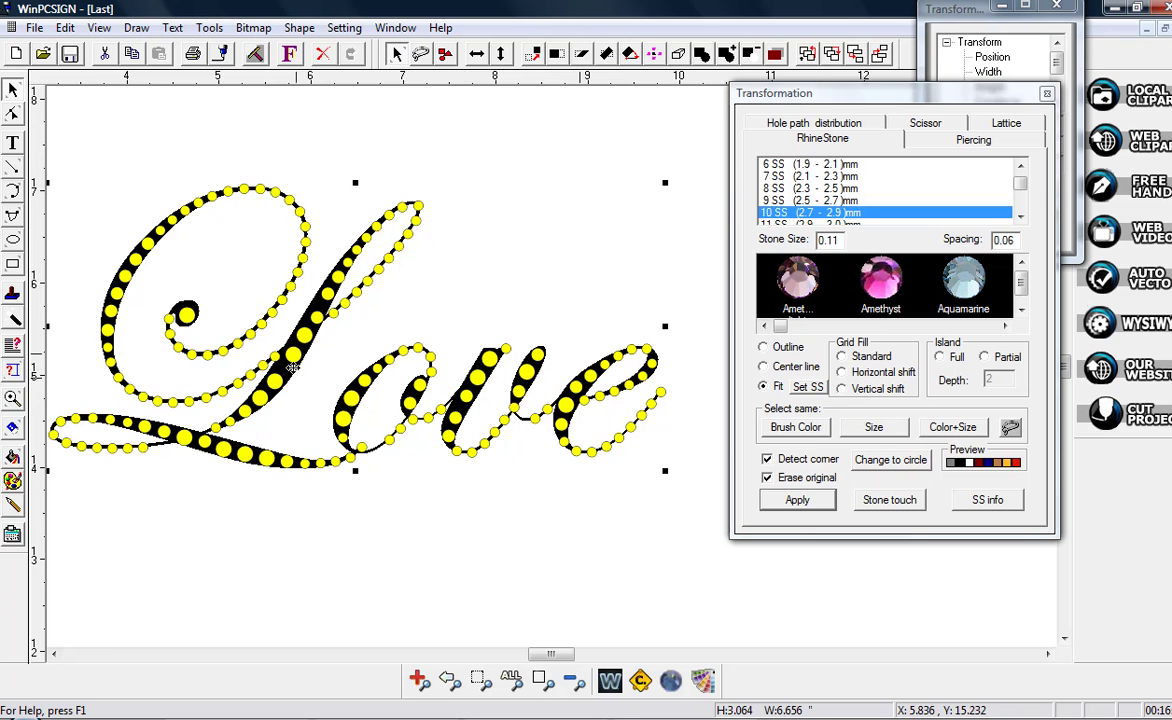
{"action": "left_click_drag", "start_coordinate": [292, 368], "coordinate": [317, 700]}
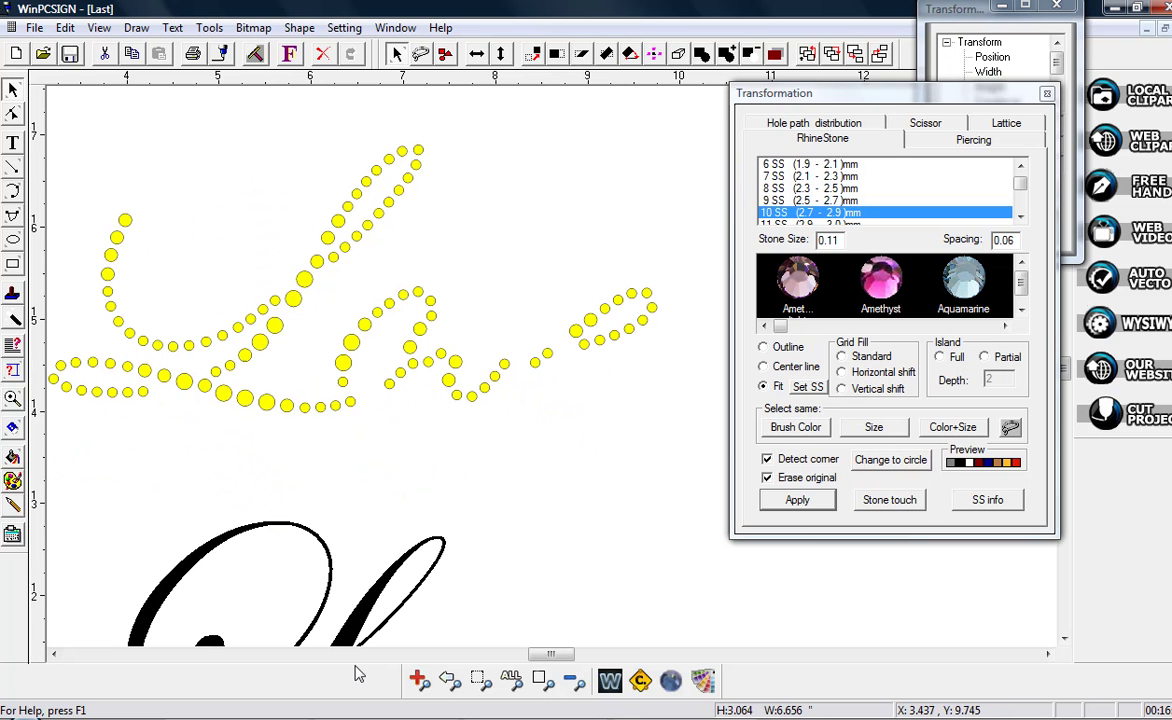
Zoom out and select every stone of the rhinestone Love.
{"action": "left_click", "coordinate": [573, 681]}
{"action": "left_click_drag", "start_coordinate": [176, 170], "coordinate": [682, 460]}
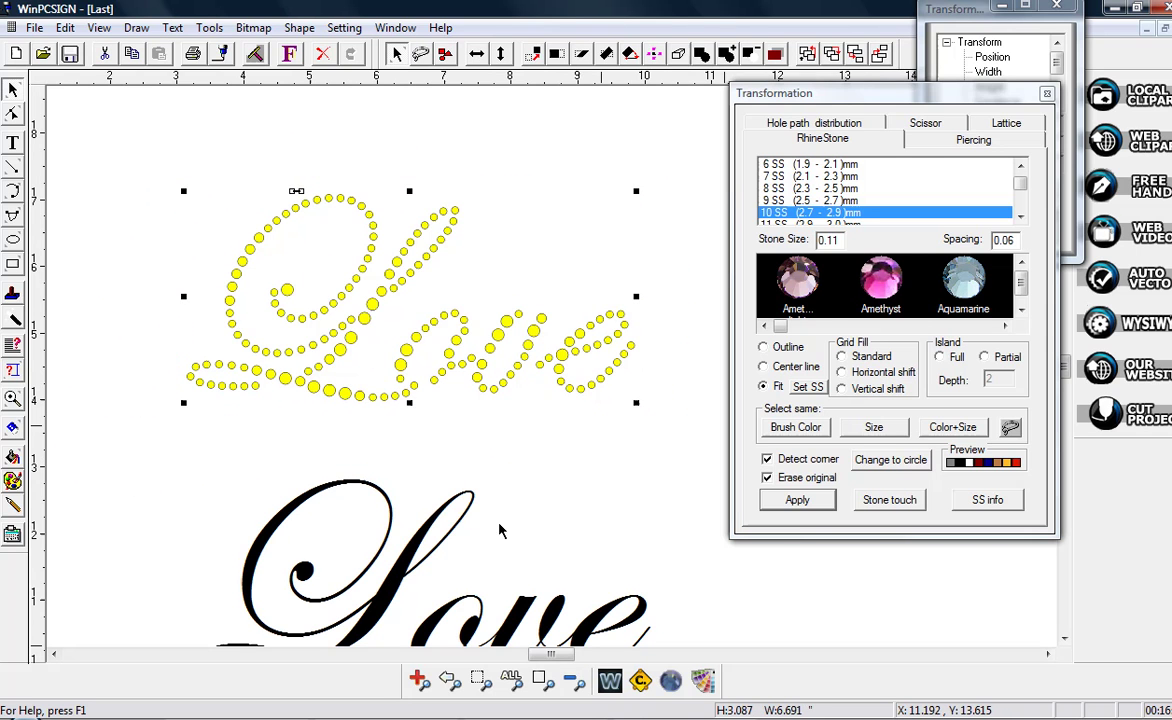
{"action": "left_click", "coordinate": [12, 452]}
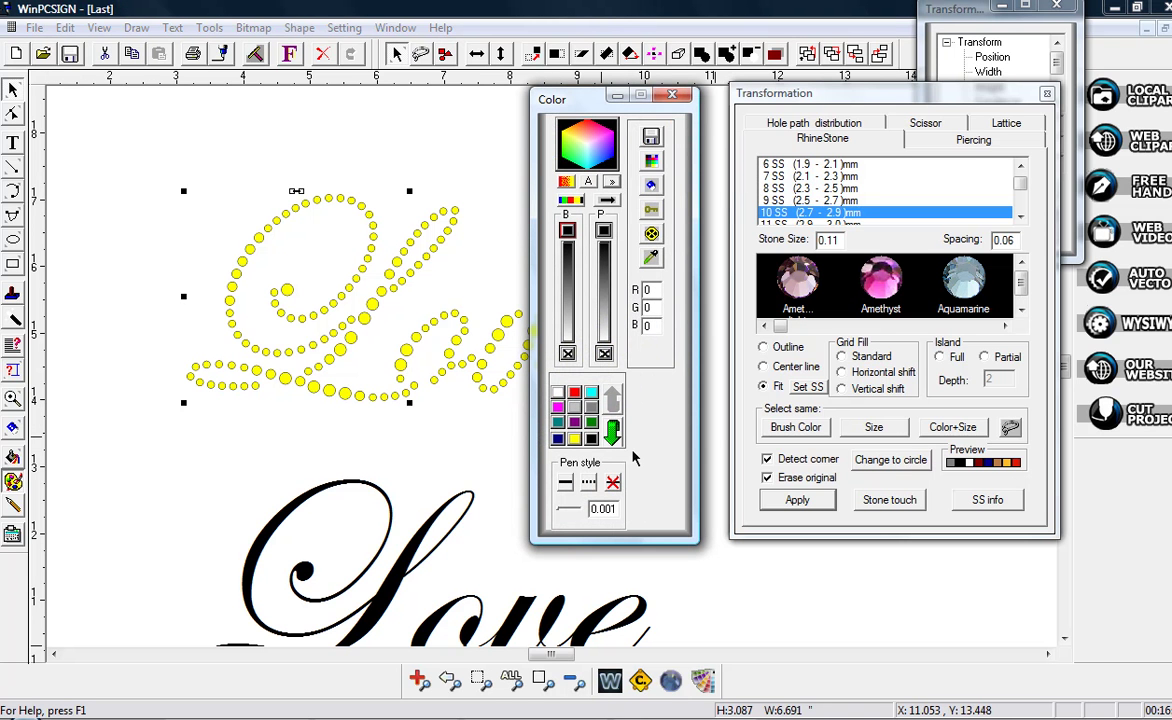
Remove the stones' black outlines and fill them solid red (R 255).
{"action": "left_click", "coordinate": [604, 354]}
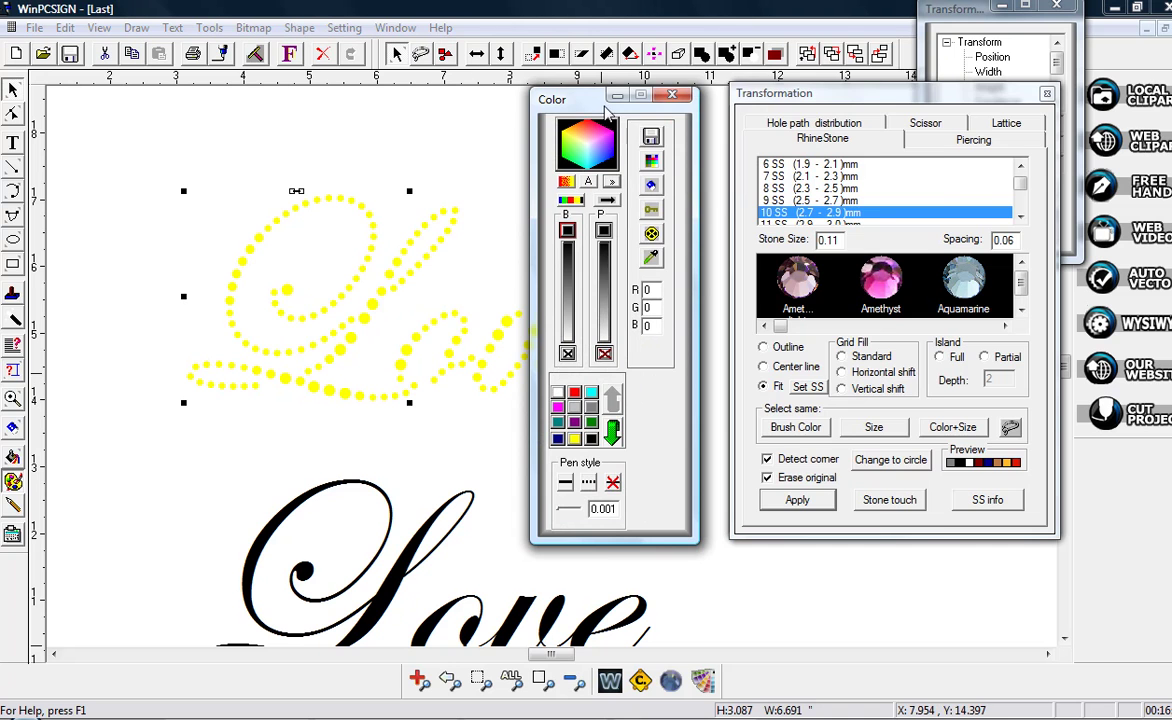
{"action": "left_click_drag", "start_coordinate": [588, 100], "coordinate": [821, 93]}
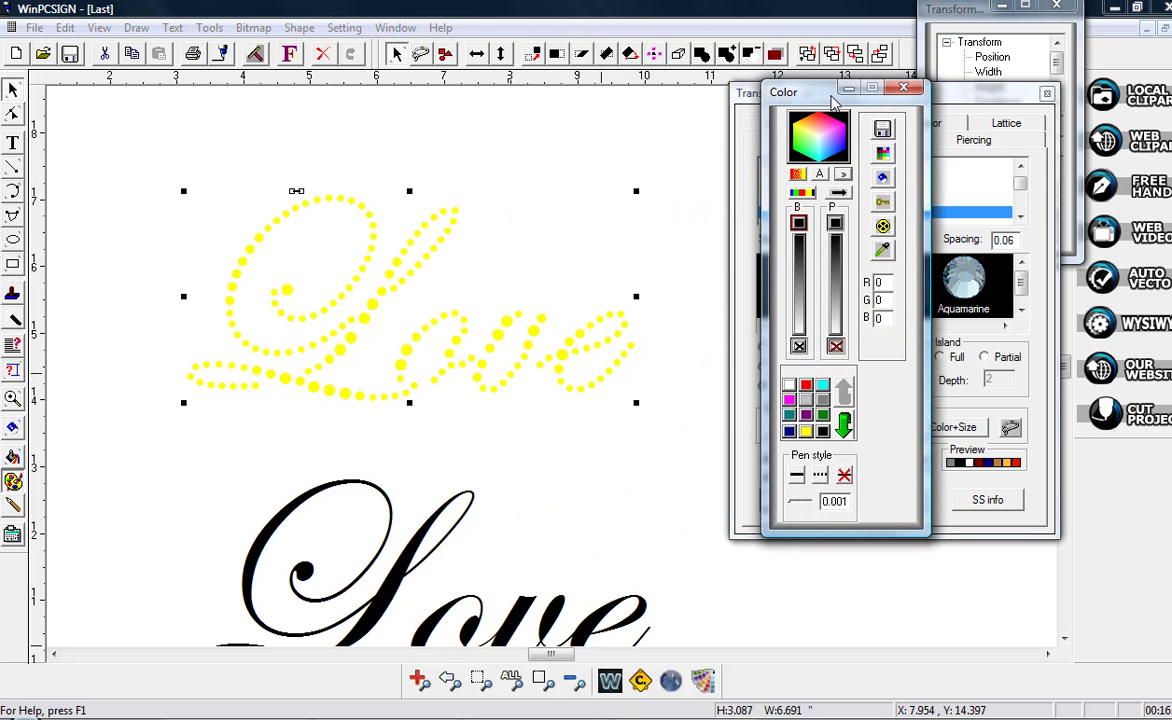
{"action": "left_click", "coordinate": [805, 385]}
{"action": "left_click", "coordinate": [672, 522]}
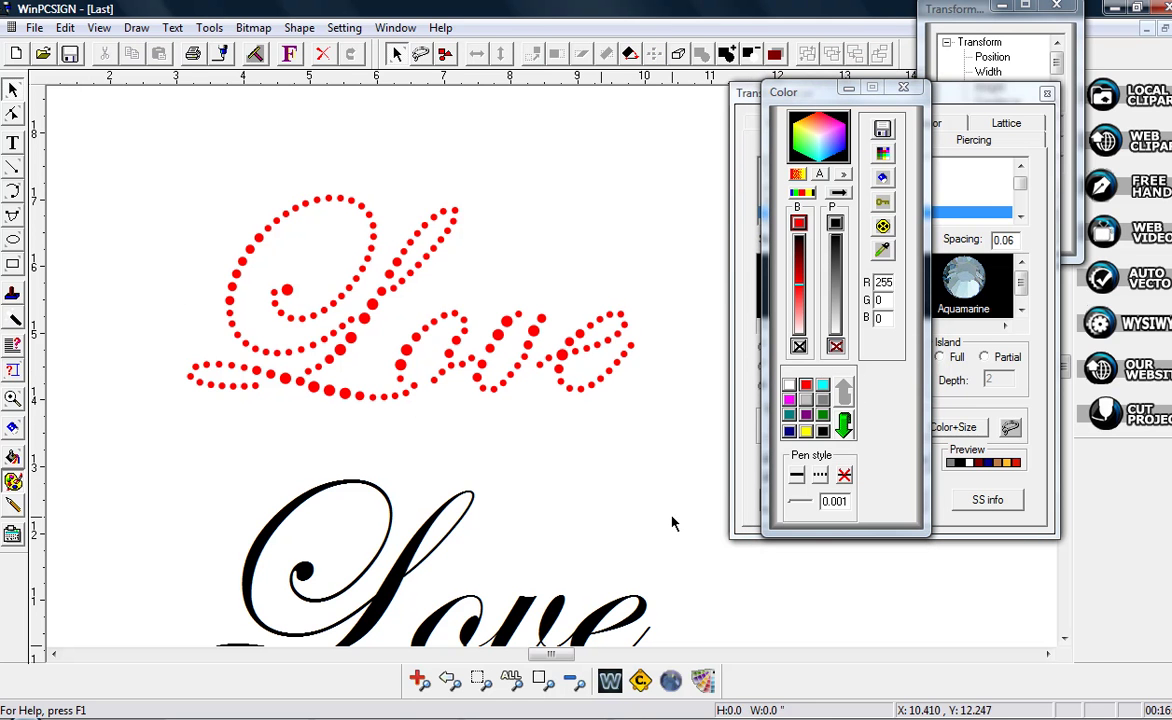